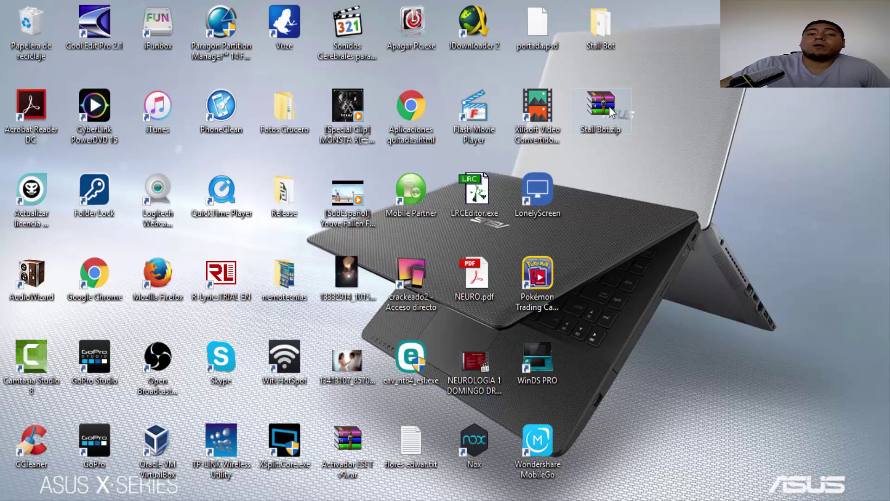
Repair the AutoHotkey installation using the installer in the desktop's Stall Bot folder, closing all running scripts, and exit the setup
double_click(602, 32)
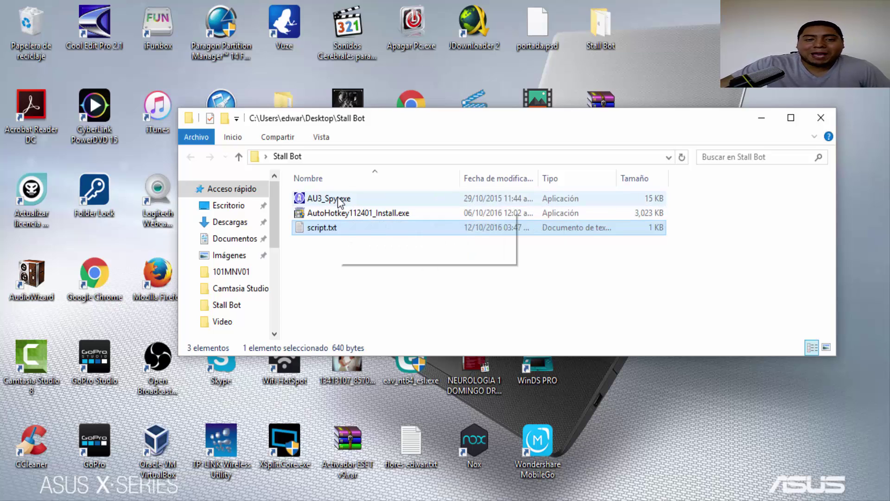
mouse_move(339, 202)
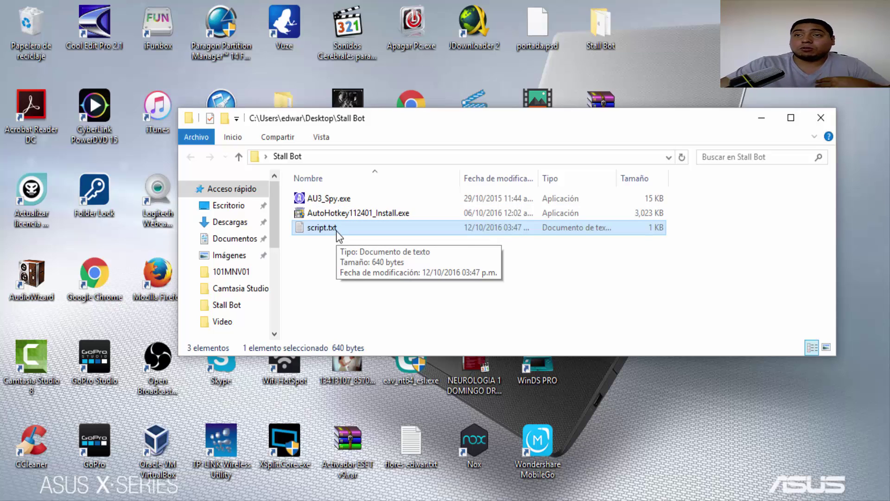
double_click(336, 214)
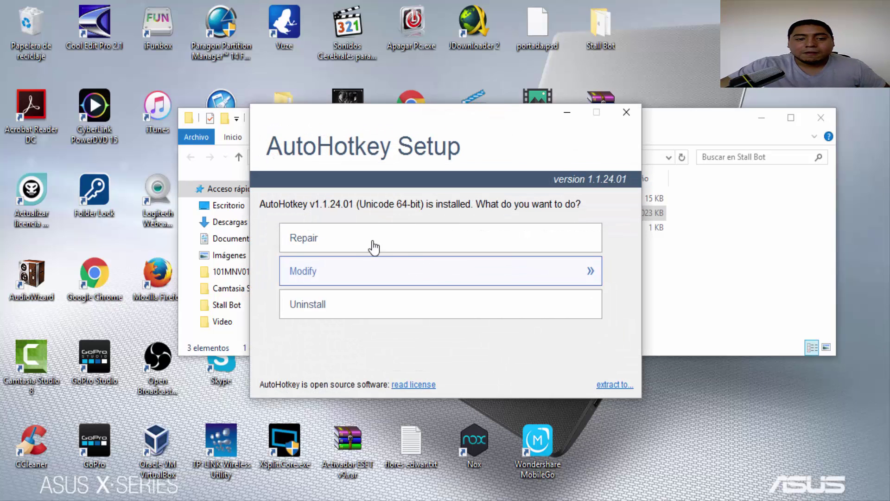
left_click(369, 242)
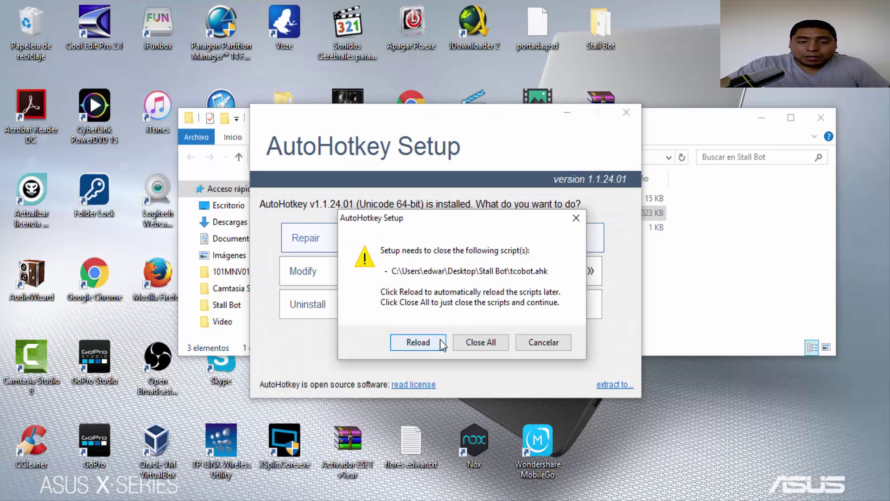
left_click(479, 343)
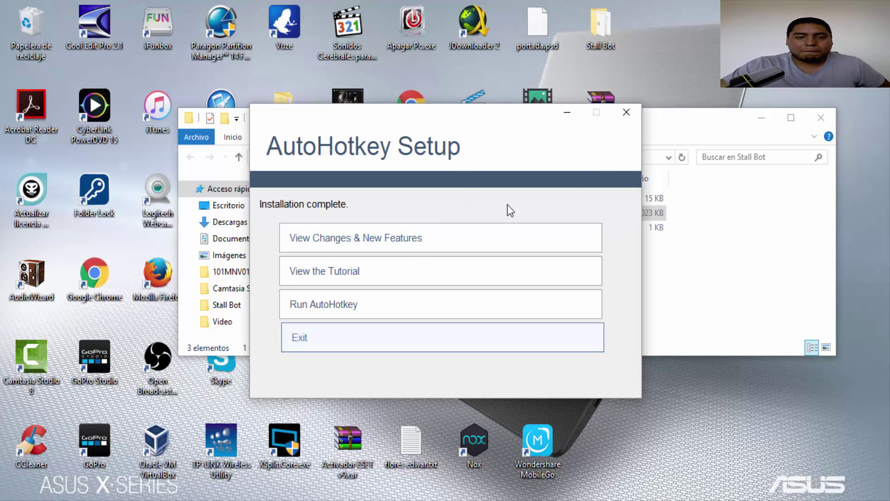
left_click(631, 118)
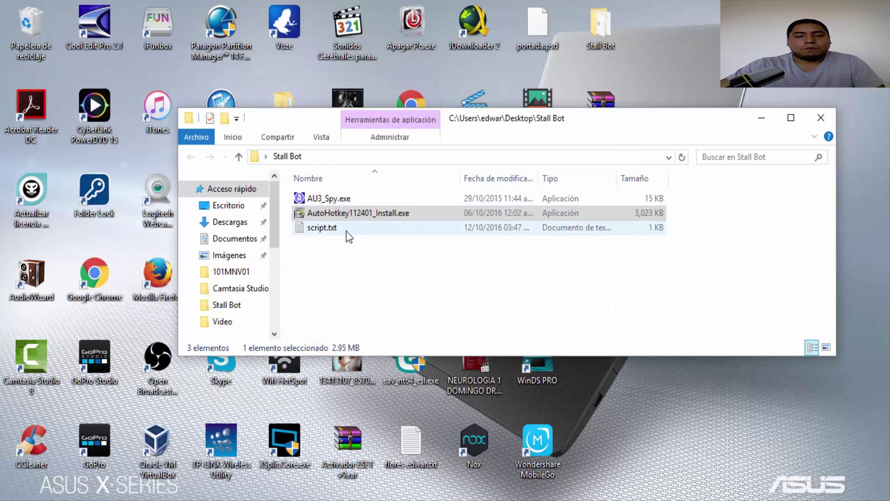
Change the extension of script.txt to .ahk in its file name
left_click(336, 236)
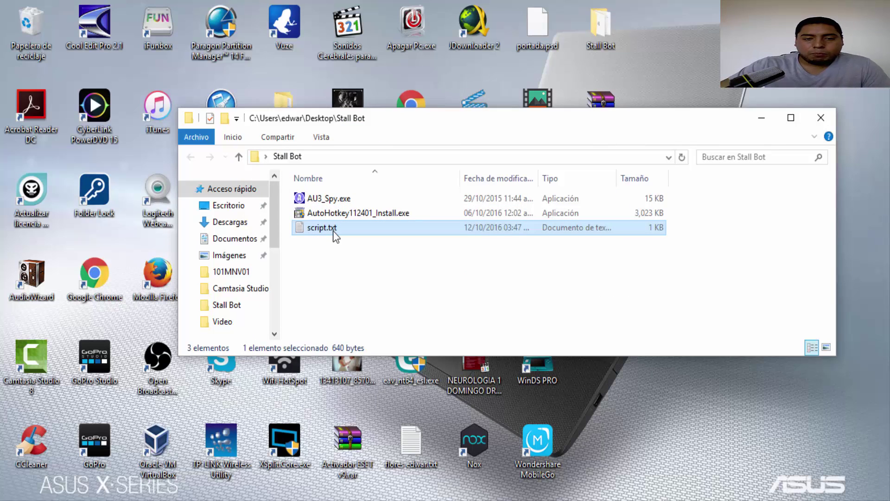
left_click(339, 227)
left_click(344, 227)
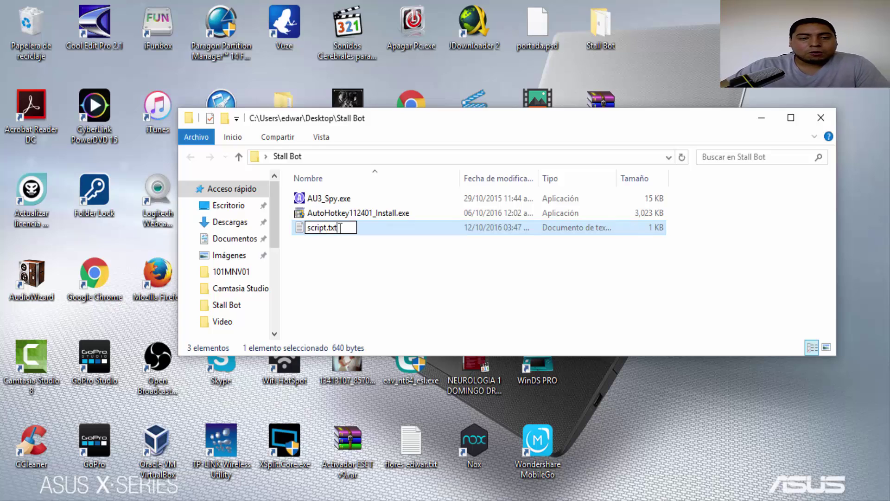
key("BackSpace")
key("BackSpace")
key("BackSpace")
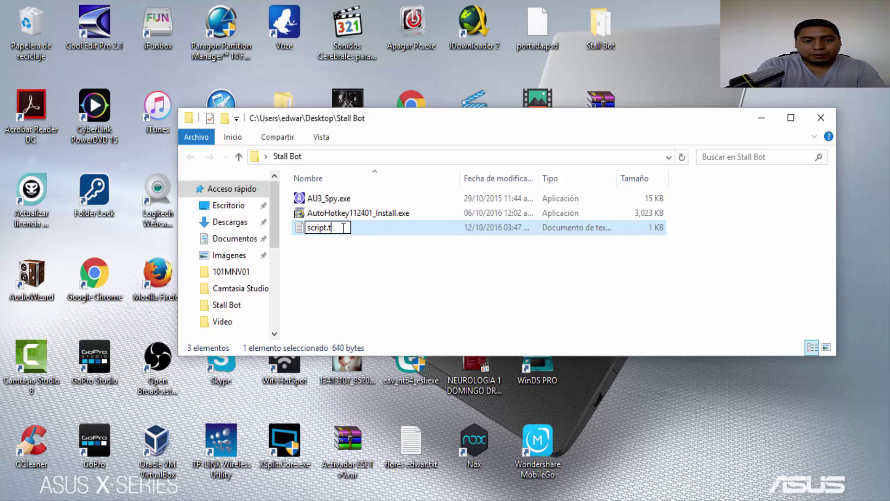
type("ahk")
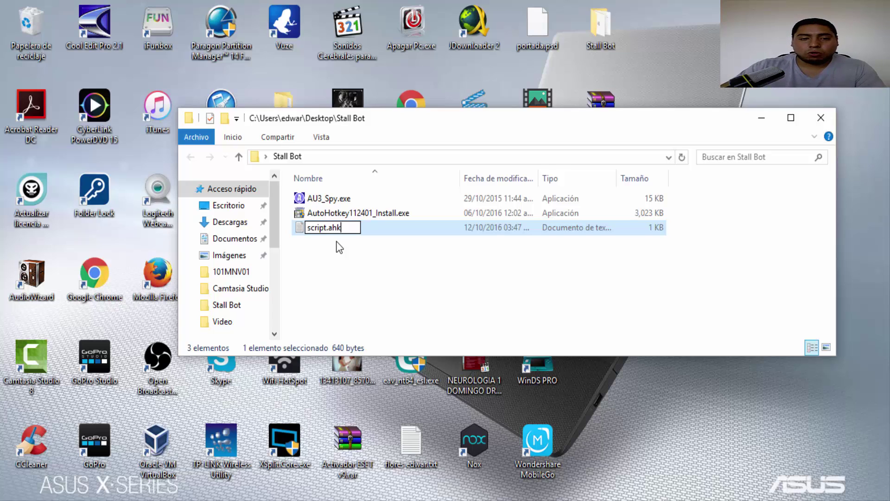
Replace the script file's base name so it reads poketcgbot.ahk, and accept the extension change
double_click(317, 228)
type("L")
key("BackSpace")
type("poketcg")
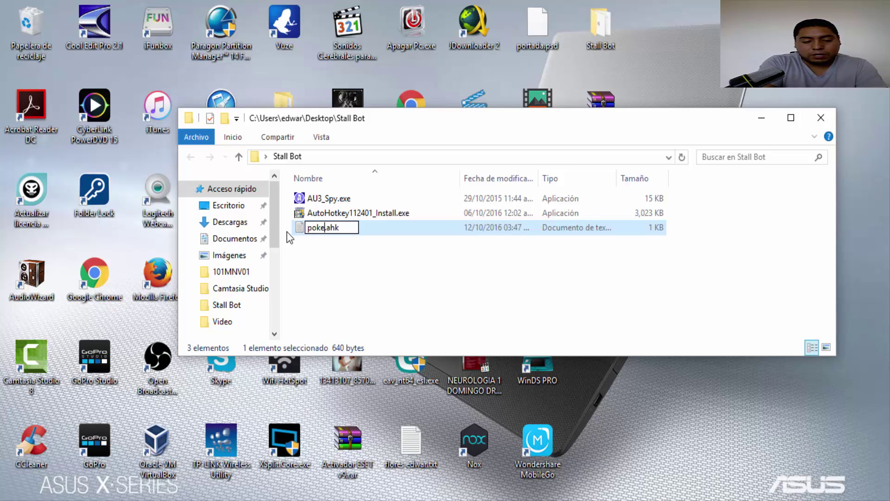
type("bot")
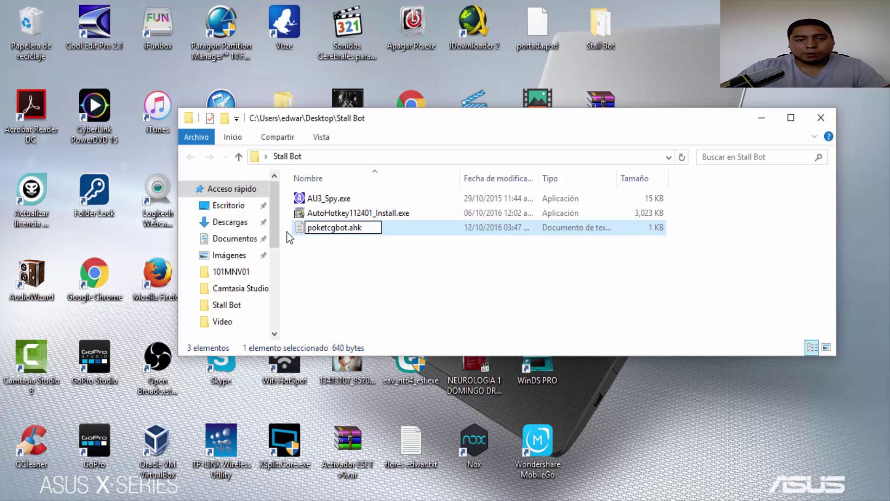
key("Return")
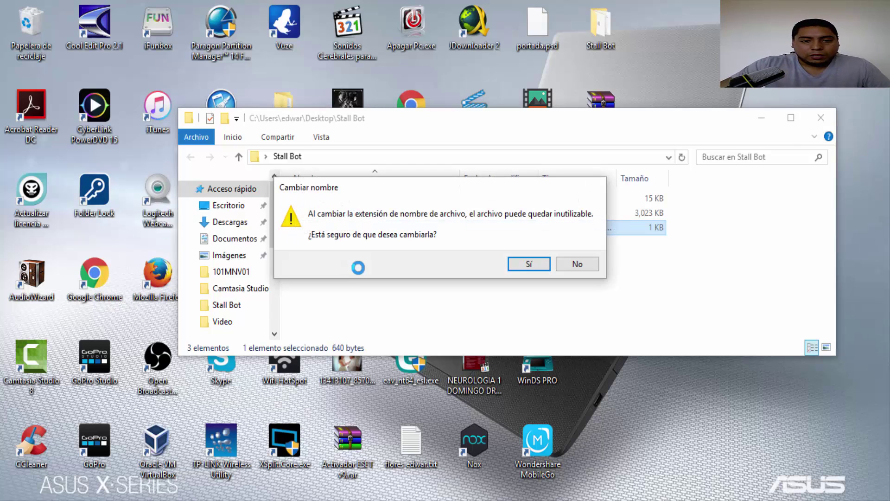
left_click(527, 263)
left_click(381, 248)
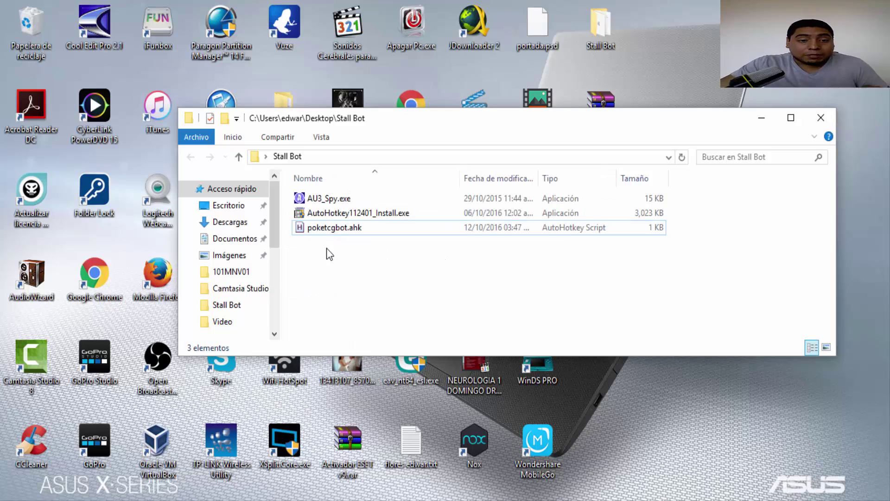
Run the poketcgbot.ahk script and switch to the Pokemon Trading Card Game Online window
double_click(342, 230)
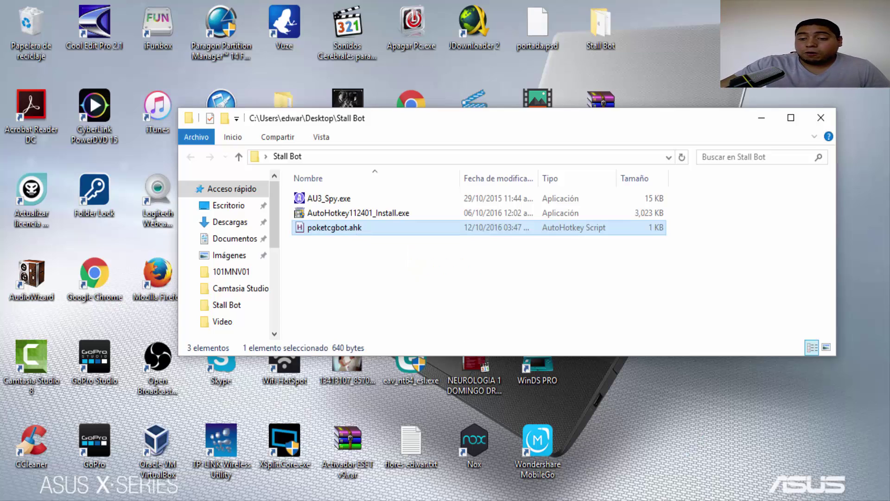
left_click(717, 500)
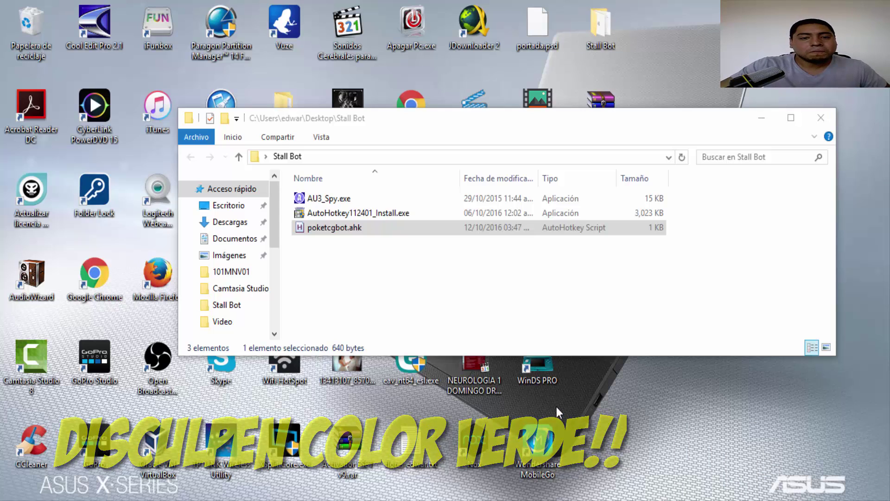
key("alt+F4")
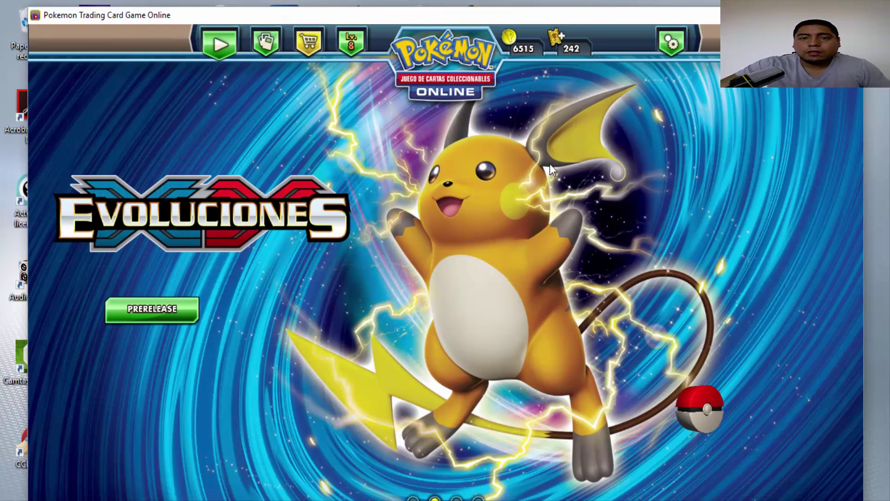
Apply the game's video settings with 1280x720 resolution in windowed mode, and close the options
left_click(668, 53)
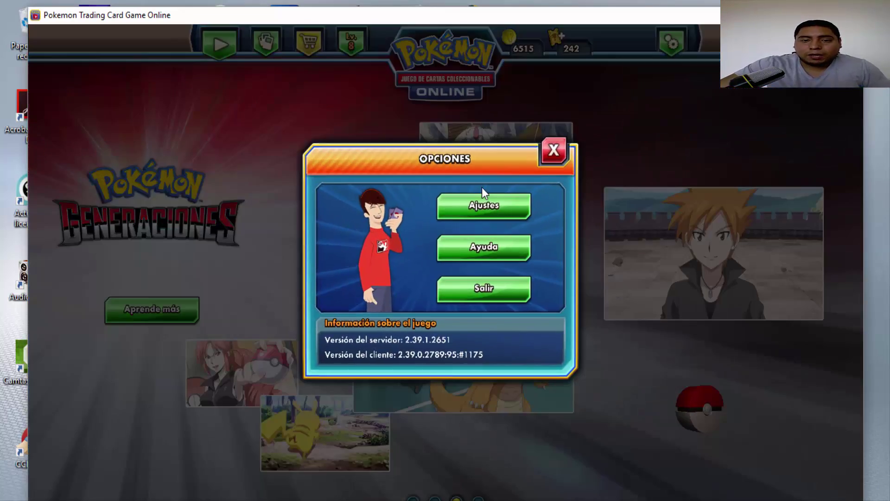
left_click(482, 211)
left_click(402, 179)
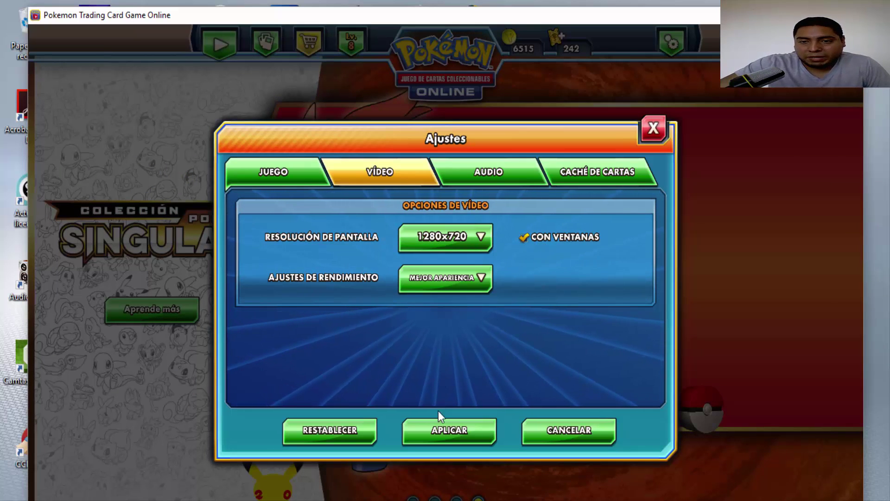
left_click(436, 429)
left_click(551, 150)
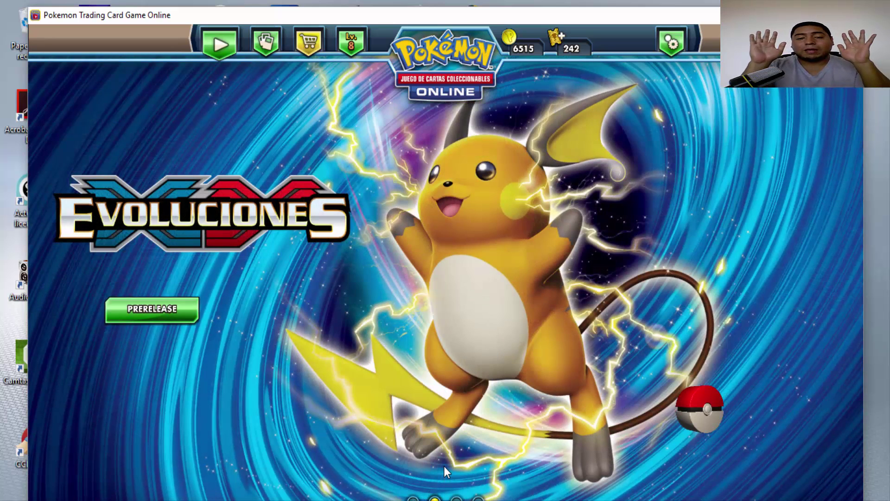
Start searching for a Versus match in the Expandido format with the Horntail/hooh/ninja deck
left_click(216, 44)
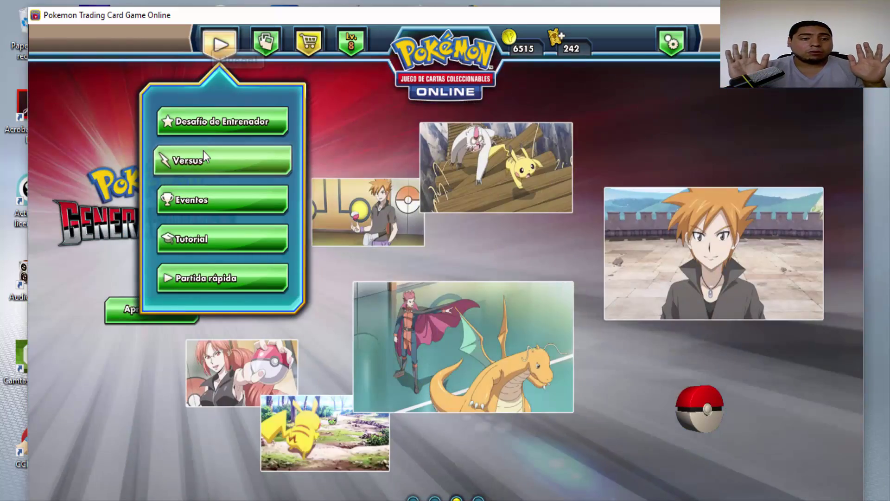
left_click(203, 153)
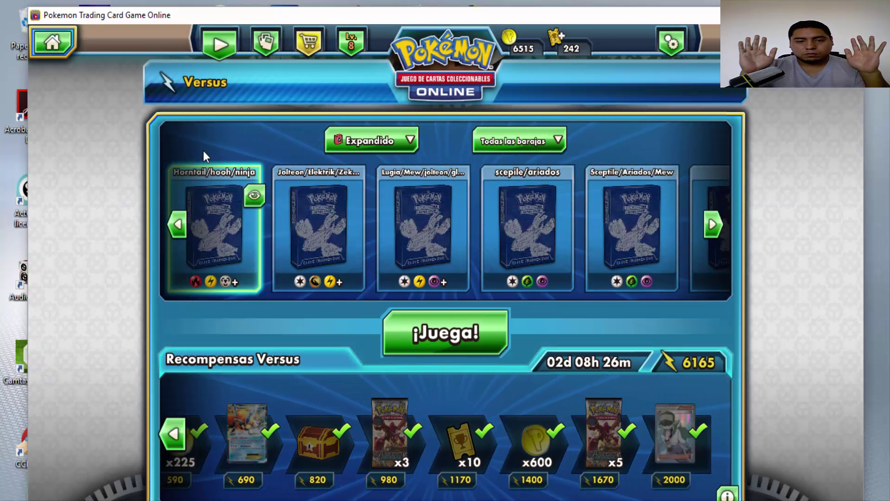
left_click(447, 334)
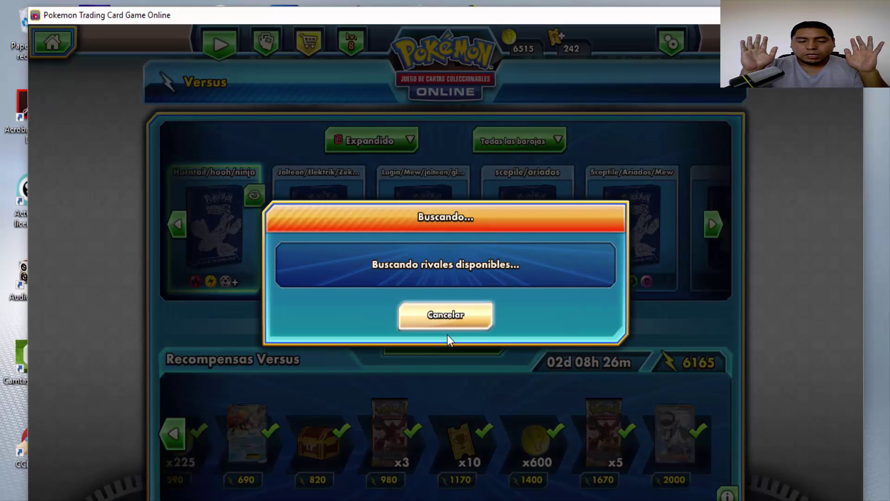